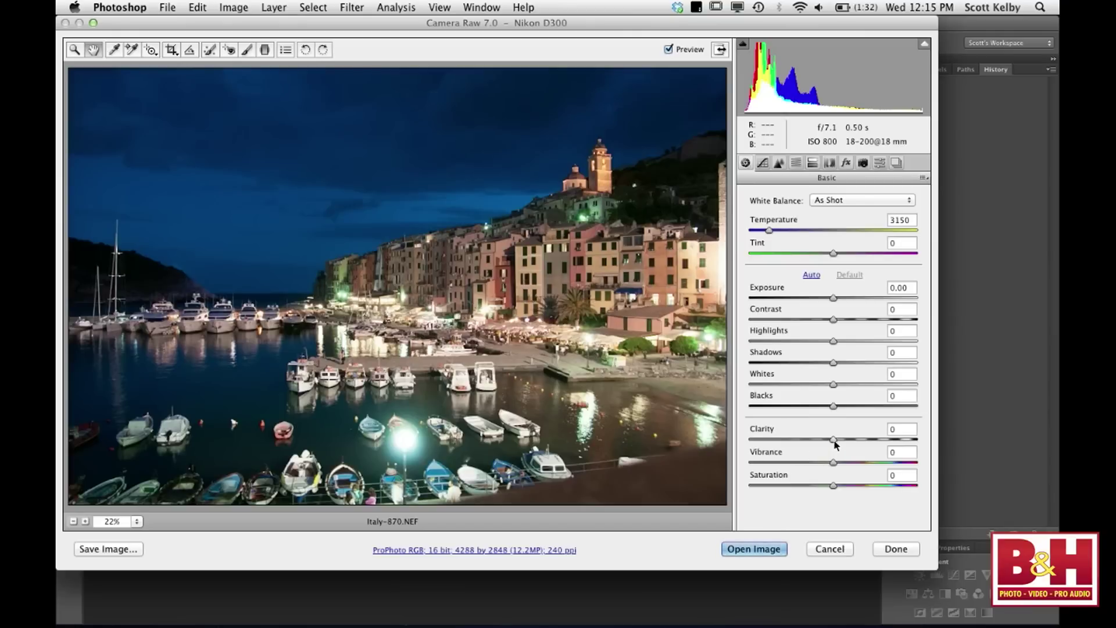
Set the photo's overall Clarity to +82 and compare the image with and without the adjustment.
{"action": "left_click_drag", "start_coordinate": [834, 439], "coordinate": [903, 447]}
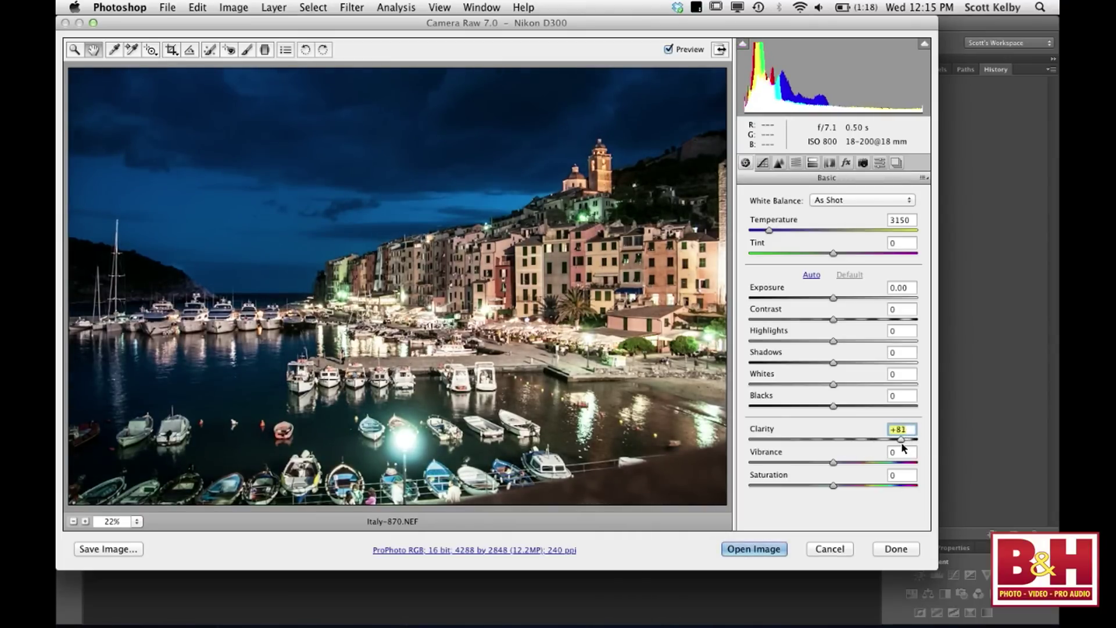
{"action": "mouse_move", "coordinate": [901, 440]}
{"action": "left_mouse_down"}
{"action": "mouse_move", "coordinate": [921, 445]}
{"action": "mouse_move", "coordinate": [903, 442]}
{"action": "left_mouse_up"}
{"action": "left_click", "coordinate": [668, 49]}
{"action": "left_click", "coordinate": [669, 50]}
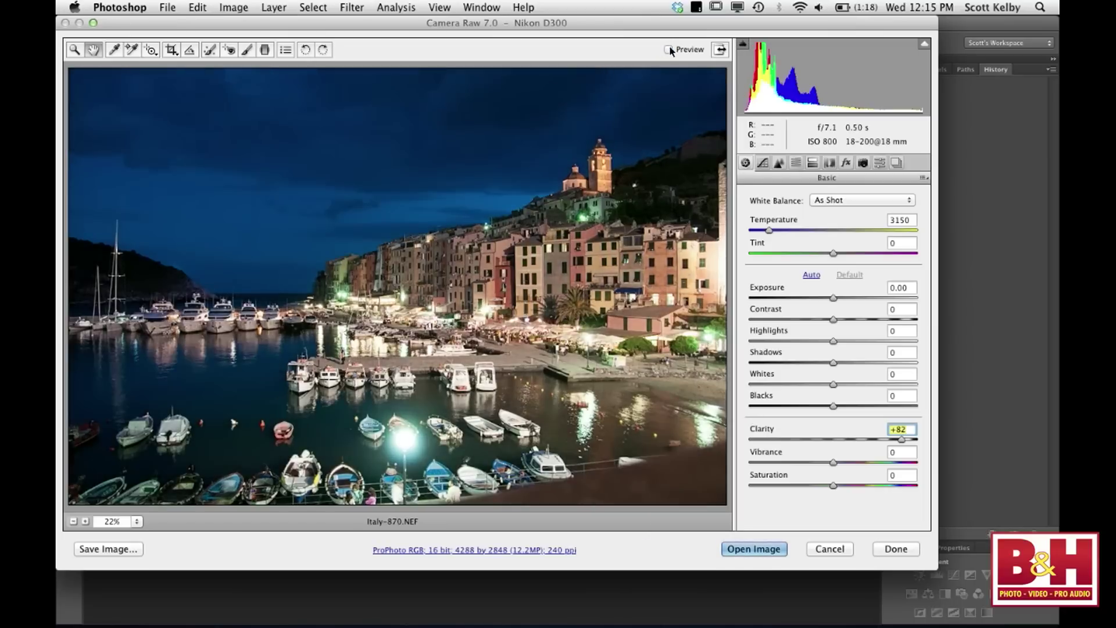
{"action": "left_click", "coordinate": [668, 50]}
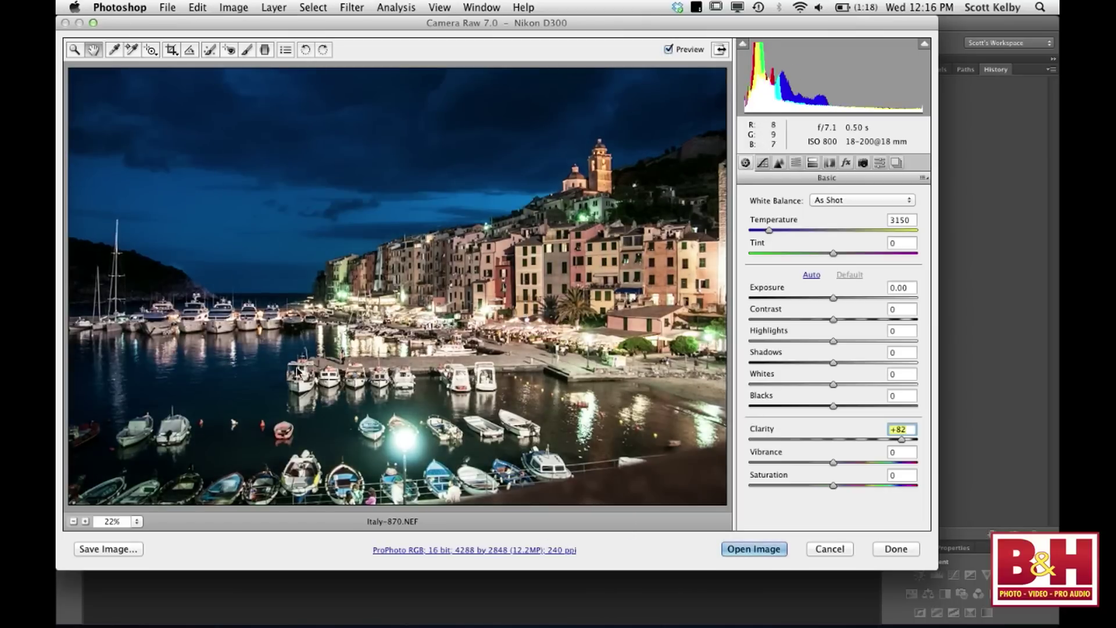
{"action": "left_click", "coordinate": [669, 49]}
{"action": "left_click", "coordinate": [669, 49]}
{"action": "left_click", "coordinate": [668, 49]}
{"action": "left_click", "coordinate": [669, 49]}
Paint over the lit waterfront buildings with an Adjustment Brush set to Temperature +50 and all other sliders at zero.
{"action": "left_click", "coordinate": [247, 54]}
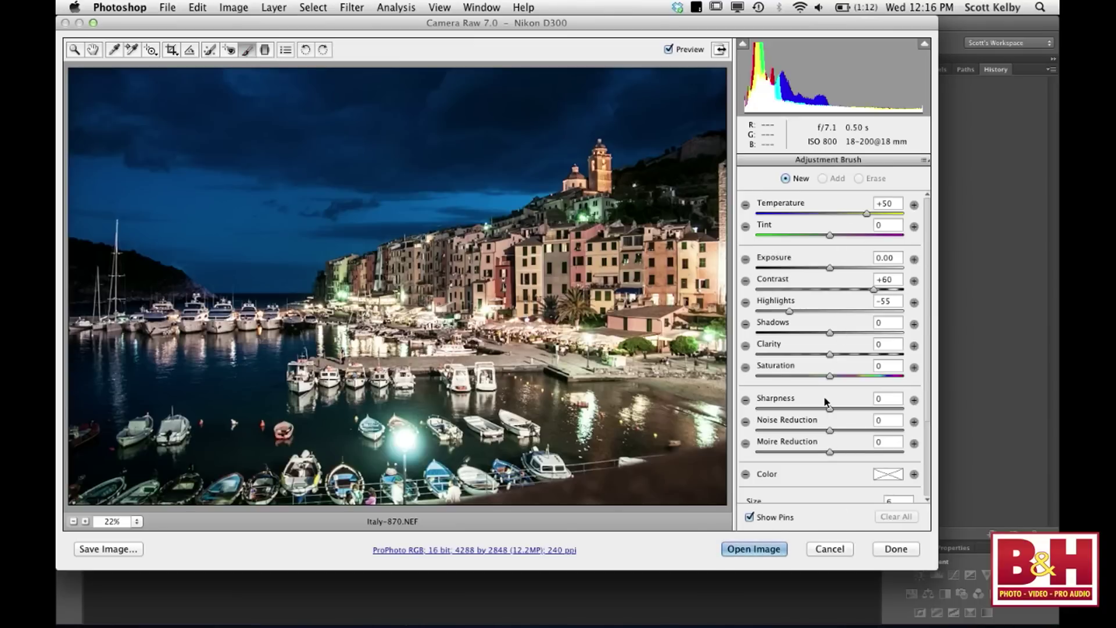
{"action": "left_click", "coordinate": [915, 207]}
{"action": "left_click", "coordinate": [914, 207]}
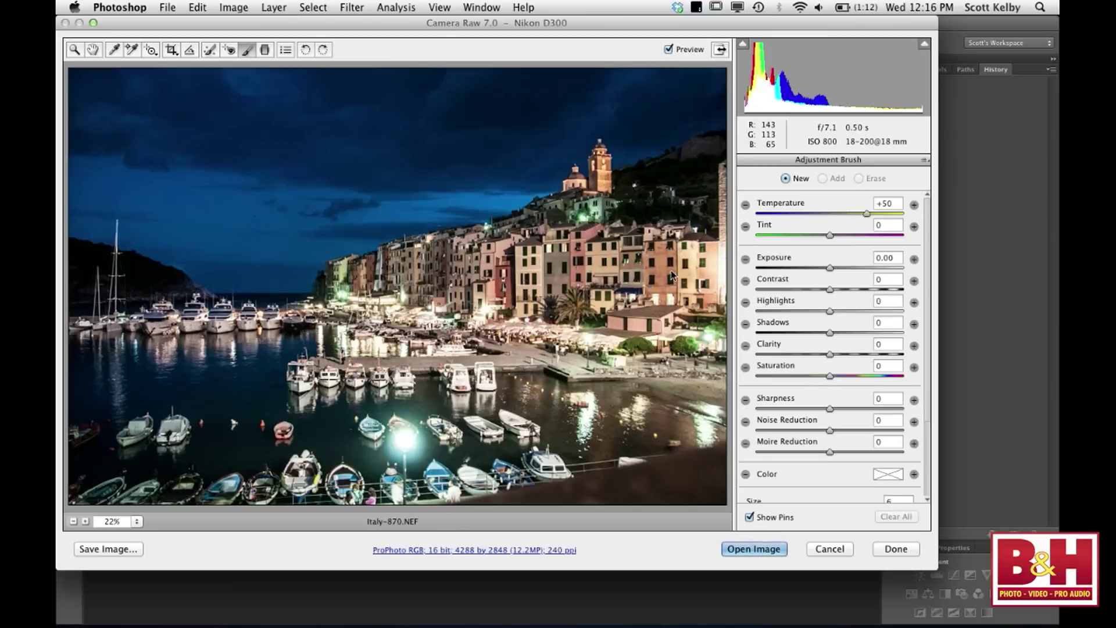
{"action": "mouse_move", "coordinate": [665, 274]}
{"action": "left_mouse_down"}
{"action": "mouse_move", "coordinate": [631, 268]}
{"action": "mouse_move", "coordinate": [660, 270]}
{"action": "left_mouse_up"}
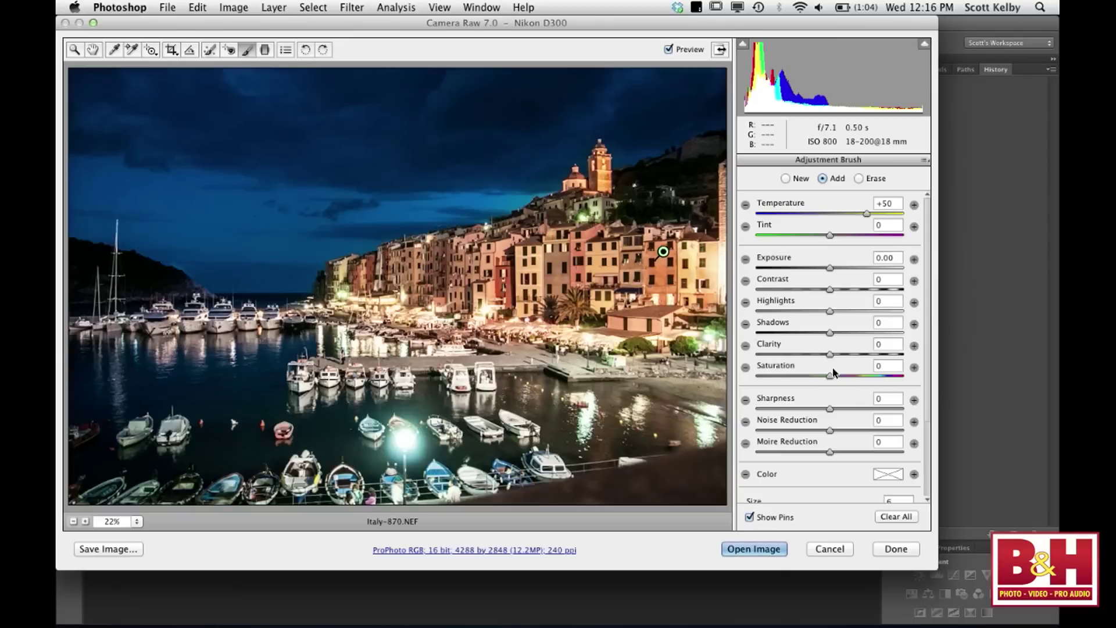
Set the buildings' brush adjustment to Clarity +39 and Shadows +12.
{"action": "left_click_drag", "start_coordinate": [830, 354], "coordinate": [847, 357]}
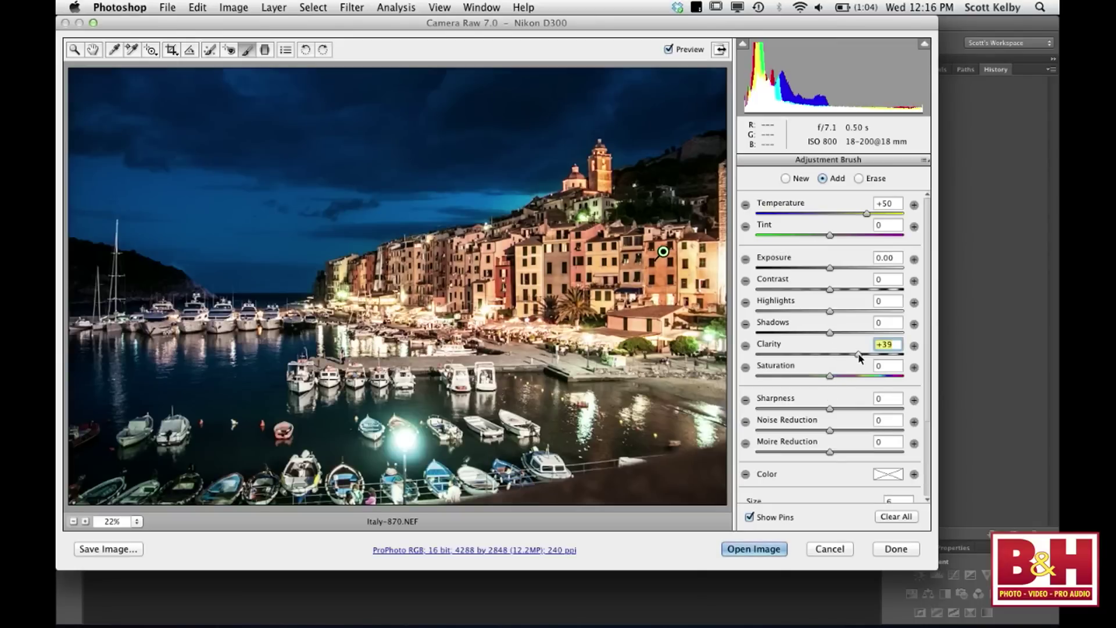
{"action": "type", "text": "39"}
{"action": "key", "text": "Return"}
{"action": "mouse_move", "coordinate": [830, 334]}
{"action": "left_mouse_down"}
{"action": "mouse_move", "coordinate": [894, 329]}
{"action": "mouse_move", "coordinate": [844, 333]}
{"action": "left_mouse_up"}
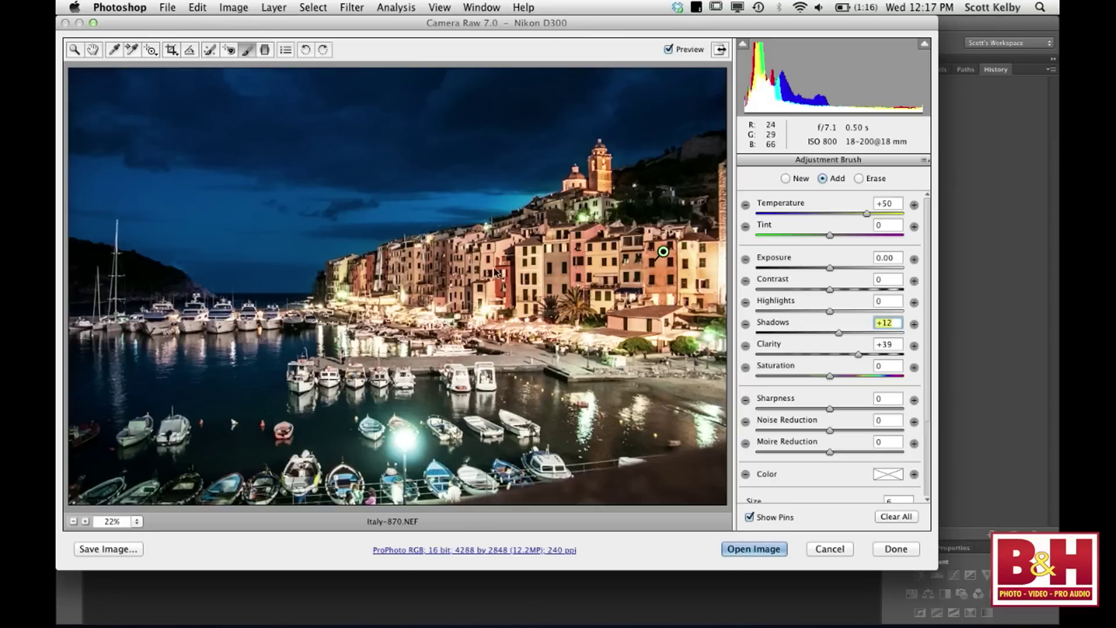
Start a new brush adjustment with only Noise Reduction at +50 and apply it to the dark hillside behind the moored yachts.
{"action": "left_click", "coordinate": [786, 178]}
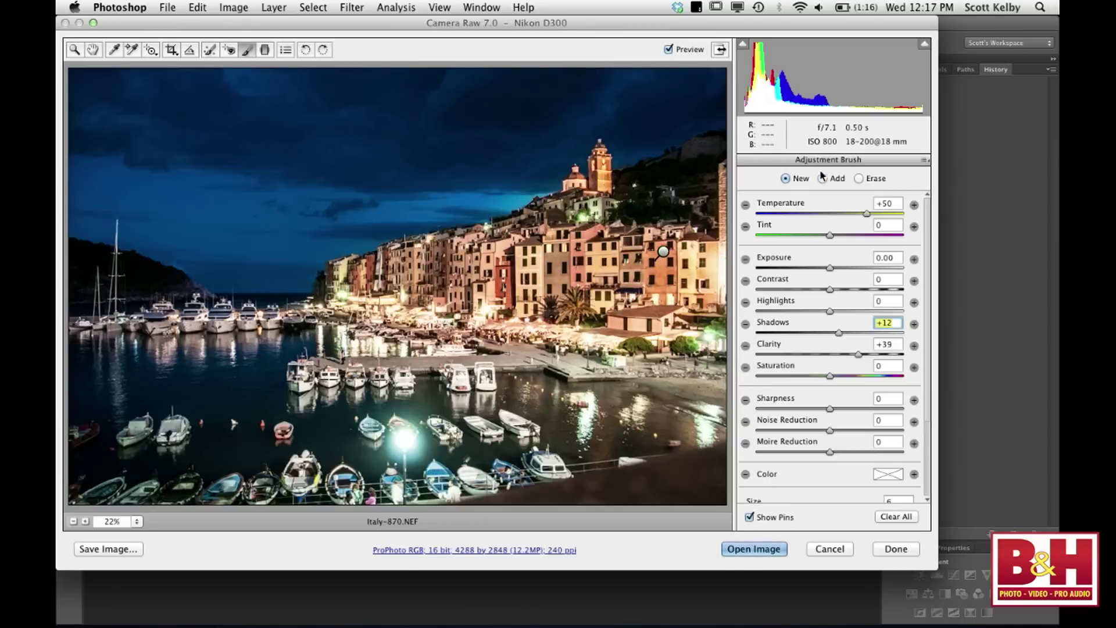
{"action": "left_click", "coordinate": [913, 422]}
{"action": "left_click", "coordinate": [914, 422]}
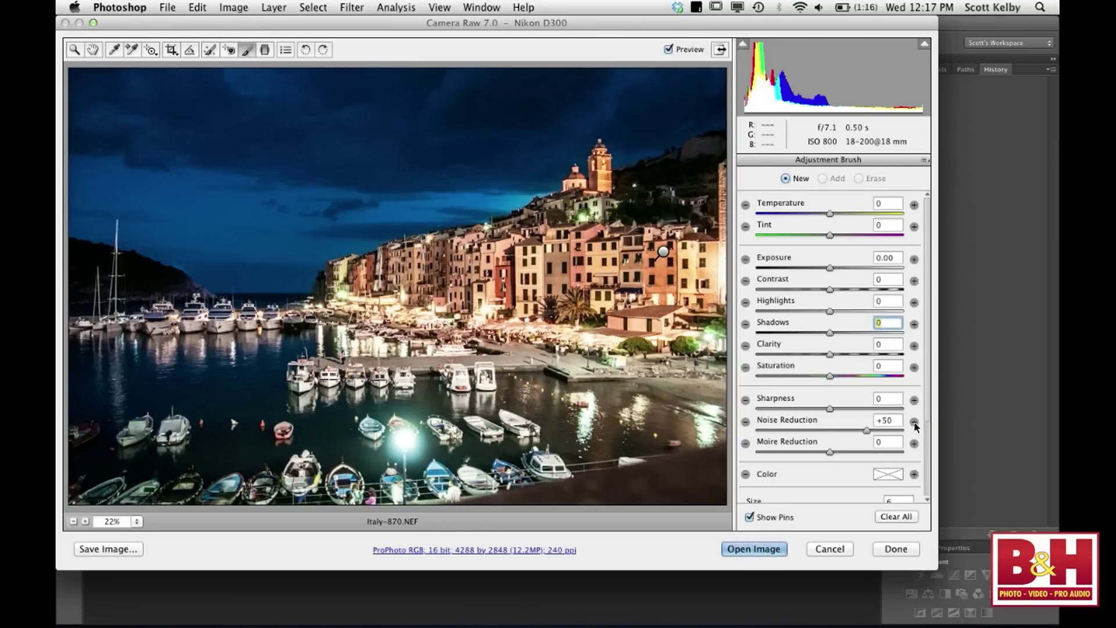
{"action": "left_click", "coordinate": [174, 278]}
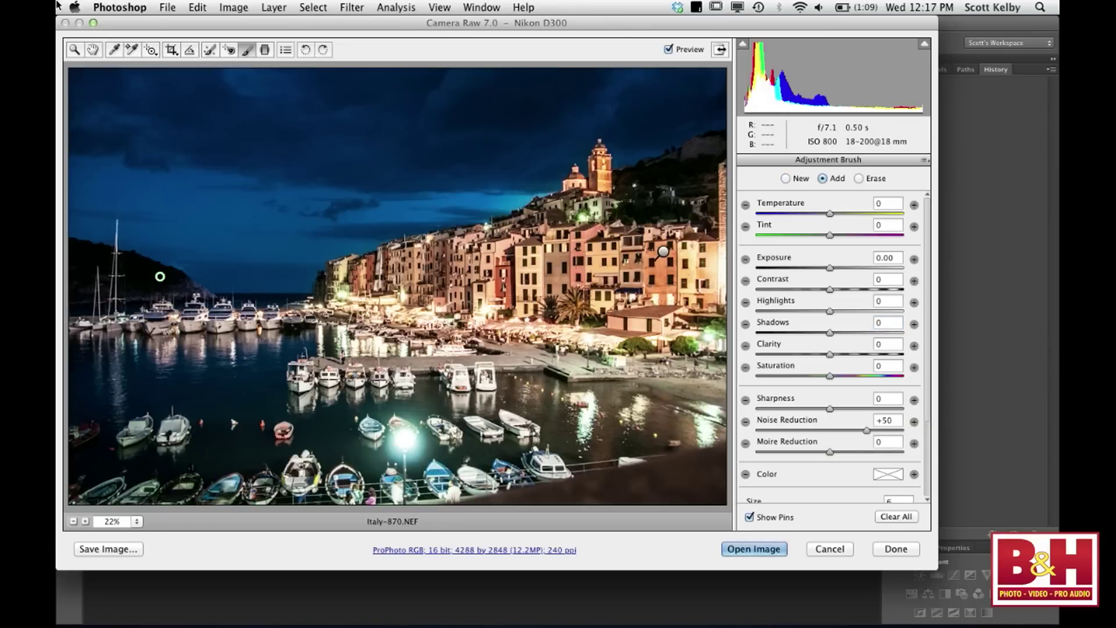
Check the whole photo for highlight clipping and set Exposure to -0.35, Contrast to +38, Highlights to -29 and Vibrance to +27.
{"action": "left_click", "coordinate": [95, 51]}
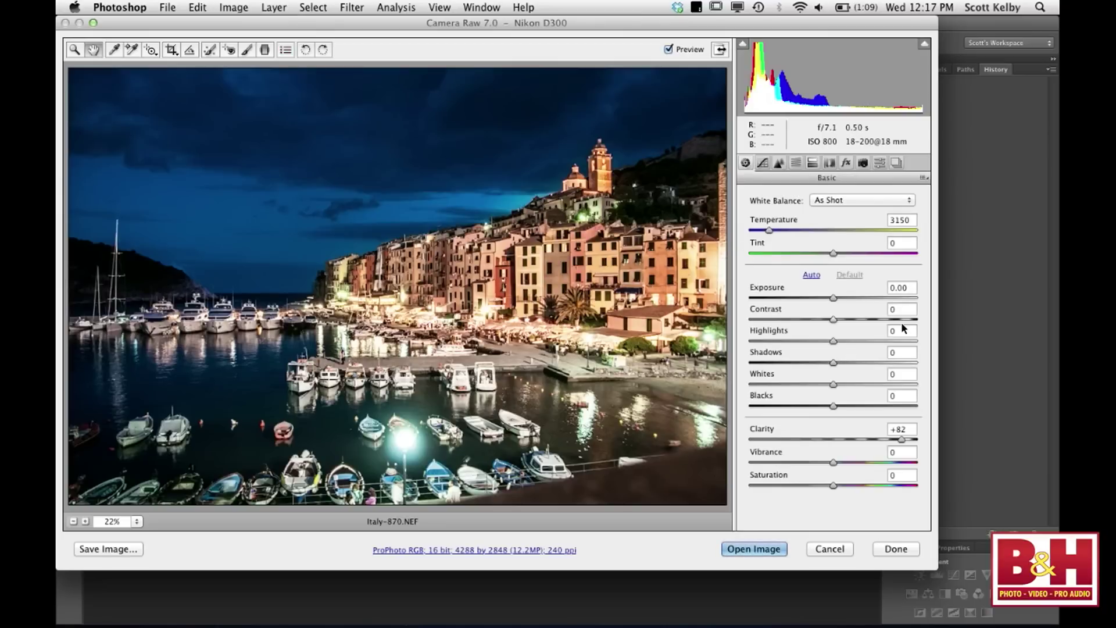
{"action": "left_click", "coordinate": [924, 45]}
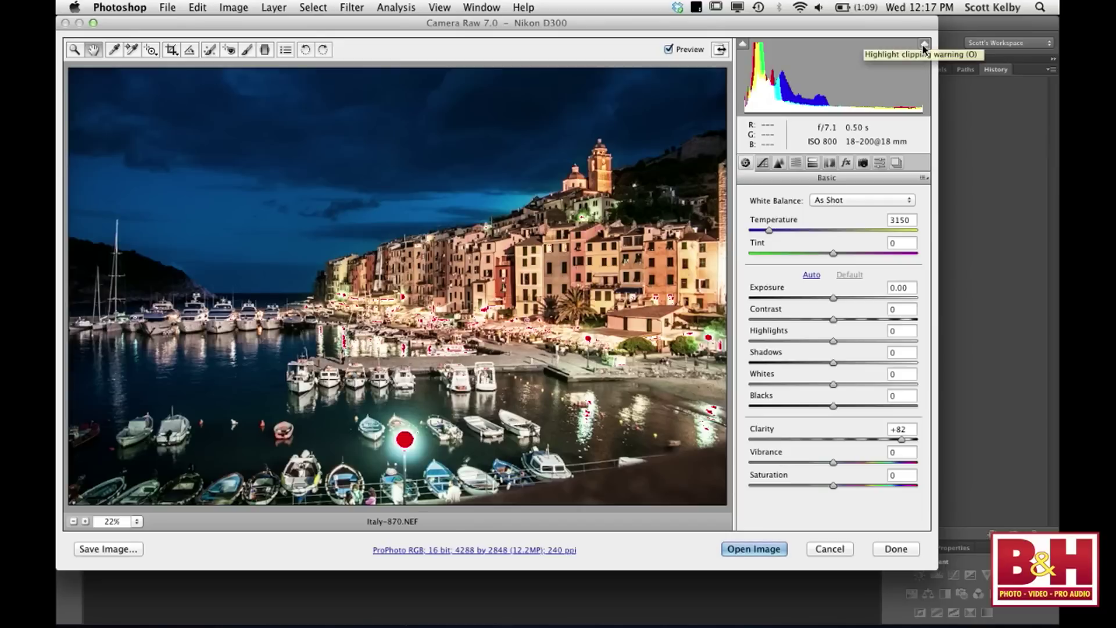
{"action": "left_click", "coordinate": [923, 46]}
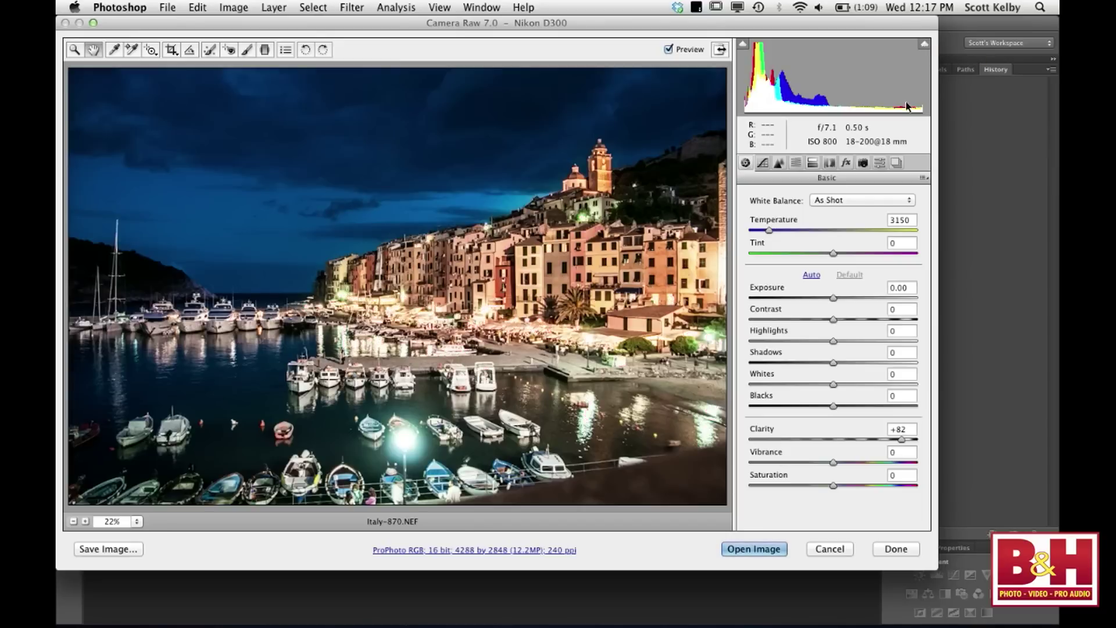
{"action": "left_click_drag", "start_coordinate": [836, 299], "coordinate": [830, 301]}
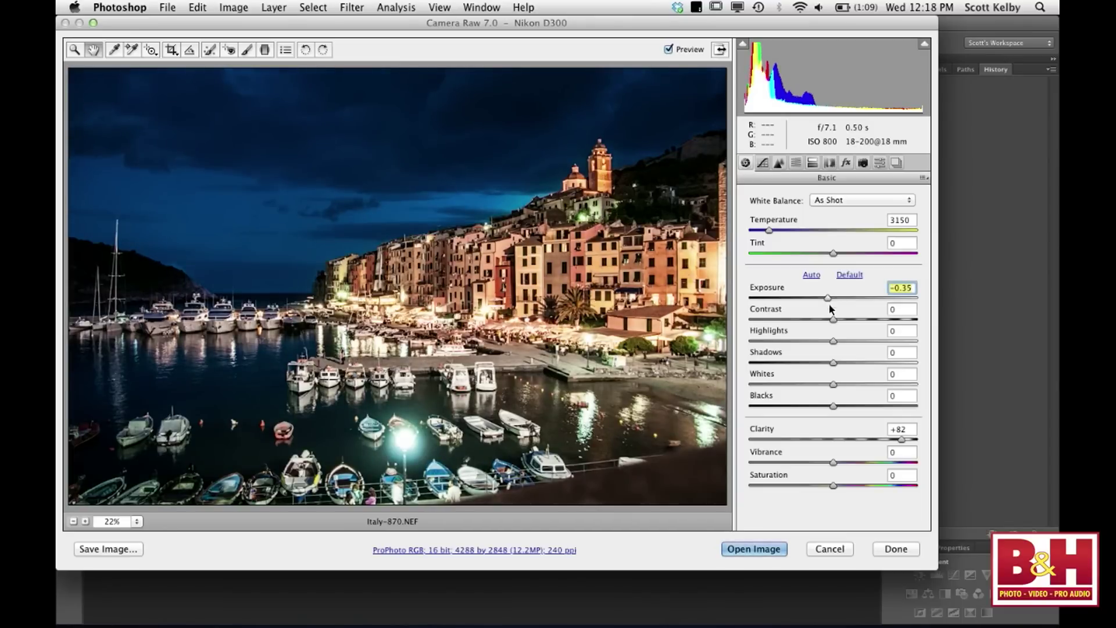
{"action": "left_click_drag", "start_coordinate": [835, 320], "coordinate": [813, 346]}
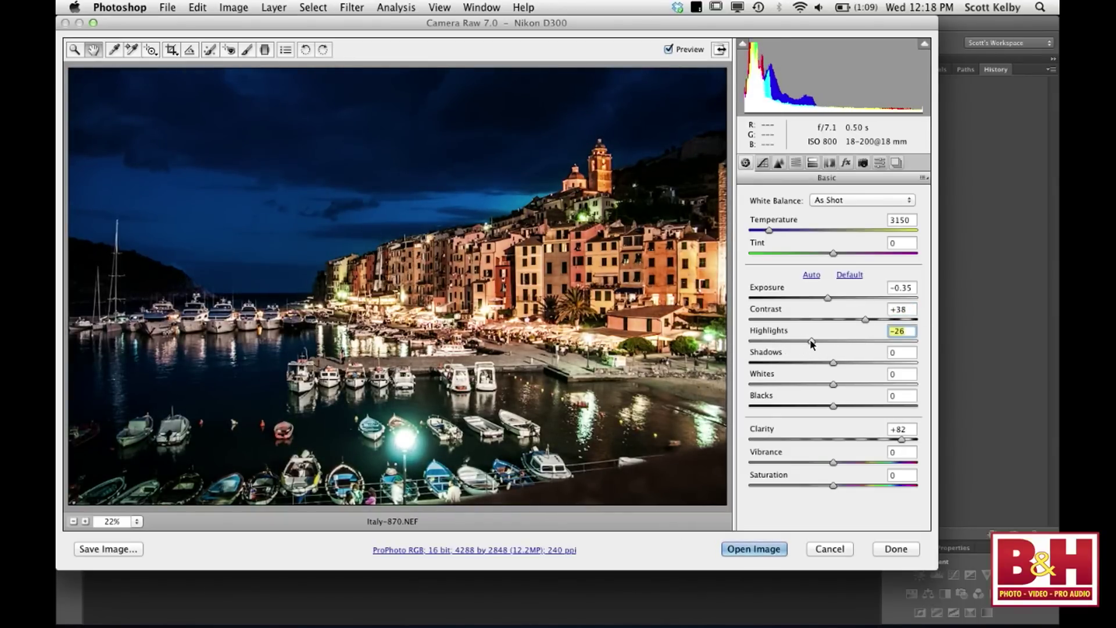
{"action": "mouse_move", "coordinate": [805, 345]}
{"action": "left_mouse_down"}
{"action": "mouse_move", "coordinate": [794, 345]}
{"action": "mouse_move", "coordinate": [809, 344]}
{"action": "left_mouse_up"}
{"action": "left_click_drag", "start_coordinate": [833, 463], "coordinate": [856, 462]}
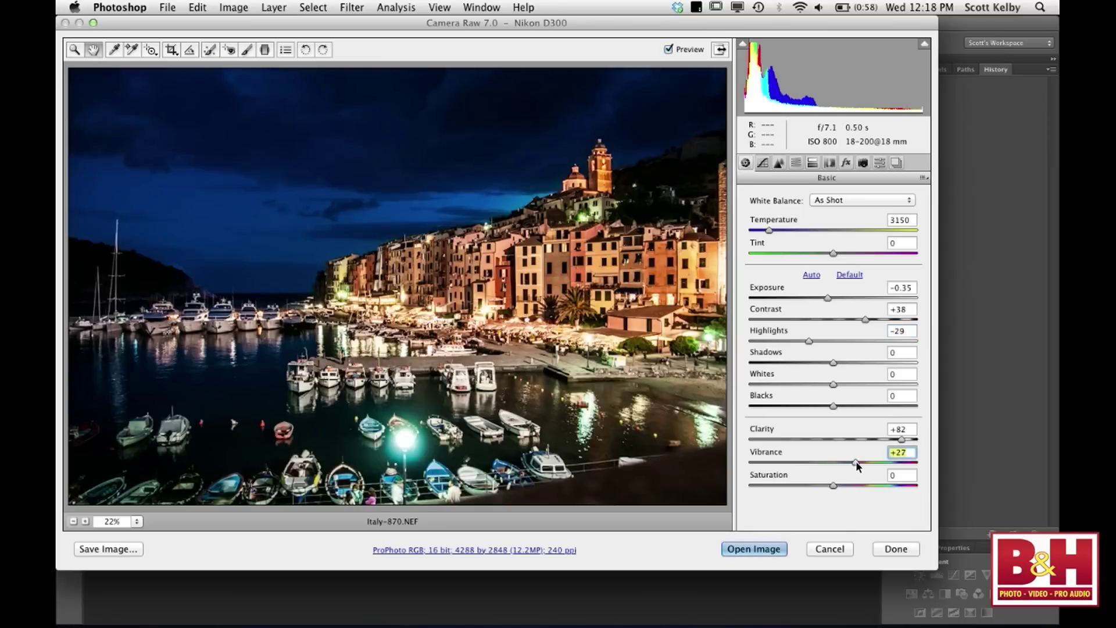
Compare the fully edited harbour photo with its unedited version from the Snapshots view.
{"action": "left_click", "coordinate": [897, 163]}
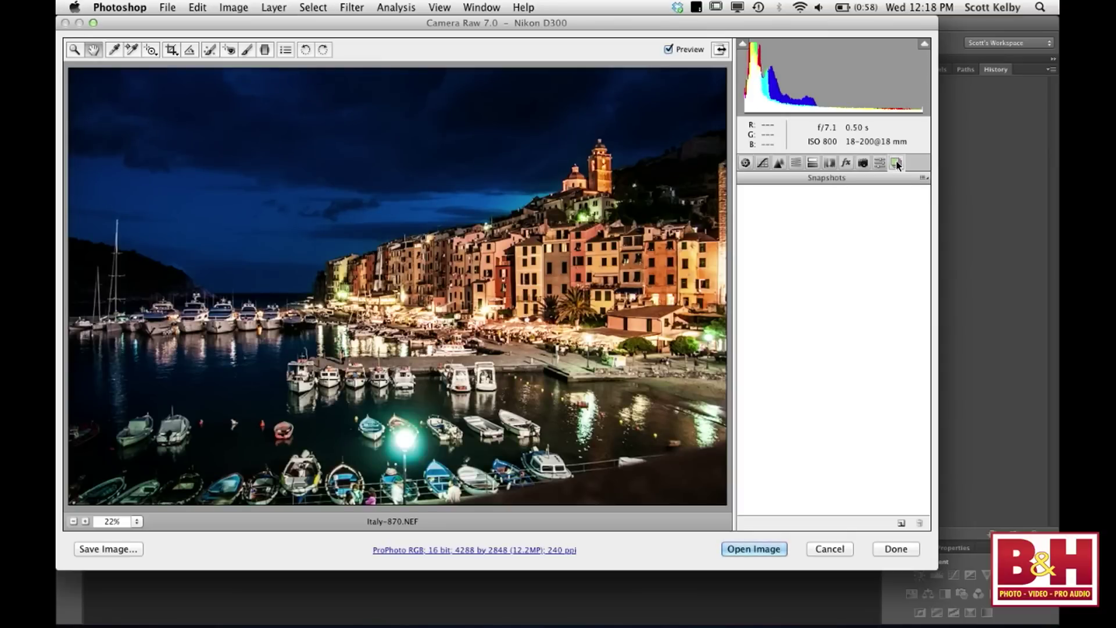
{"action": "left_click", "coordinate": [669, 49]}
{"action": "left_click", "coordinate": [668, 50]}
{"action": "left_click", "coordinate": [668, 49]}
{"action": "left_click", "coordinate": [669, 50]}
{"action": "left_click", "coordinate": [668, 49]}
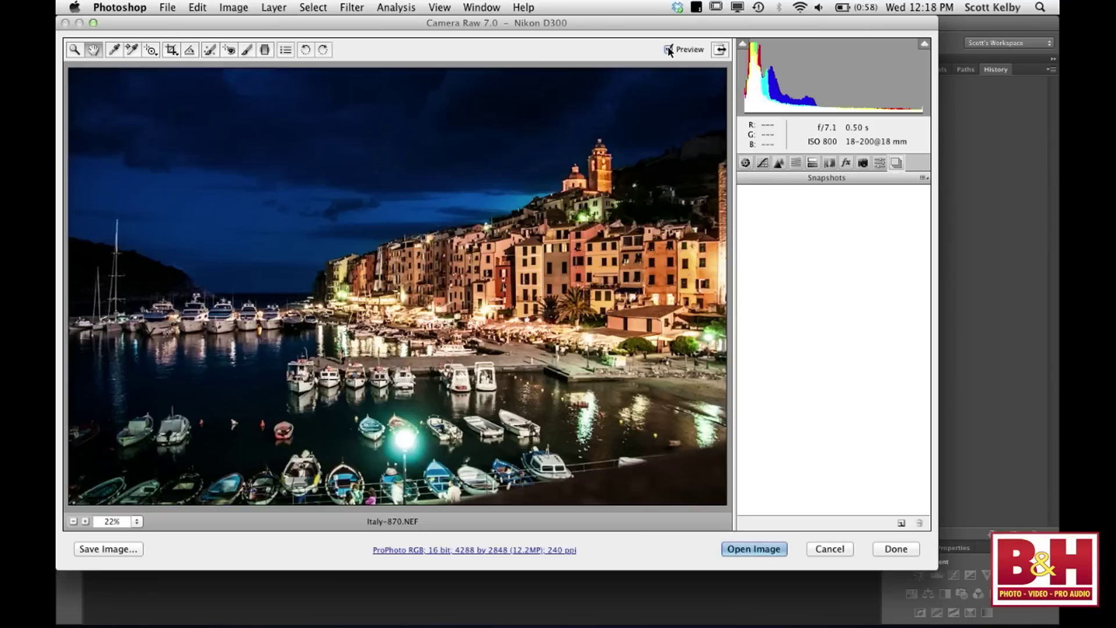